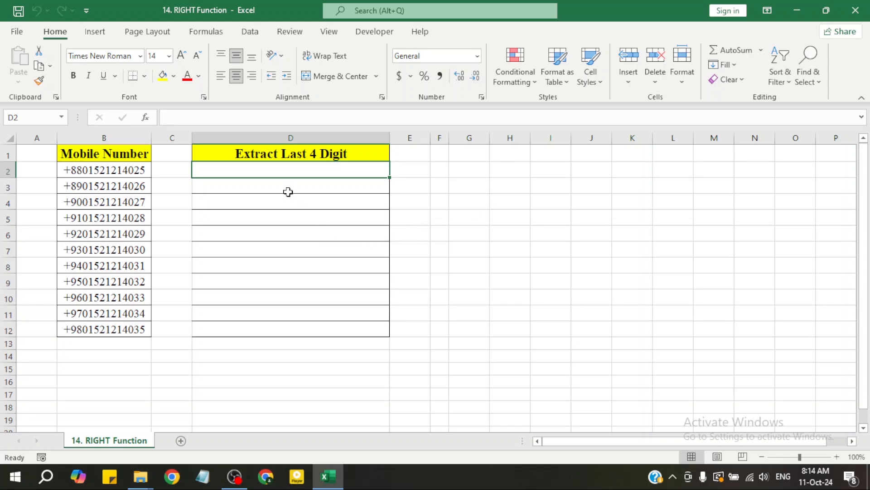
pyautogui.click(288, 189)
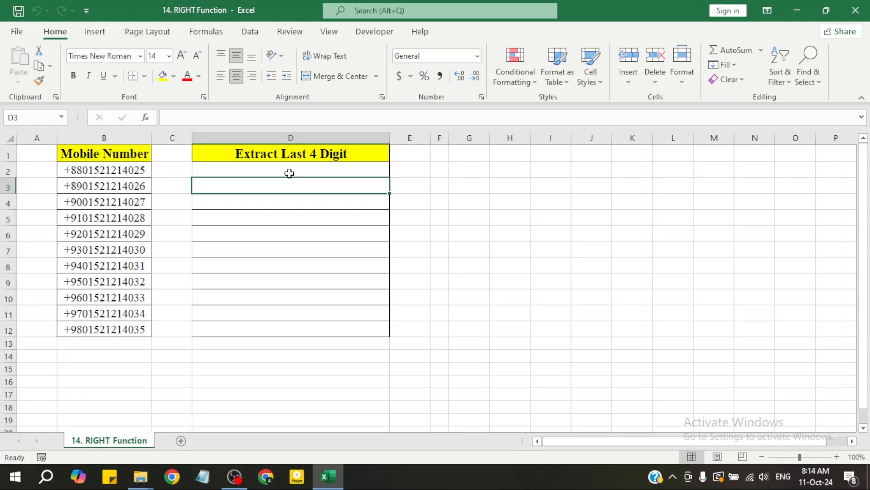
pyautogui.click(290, 173)
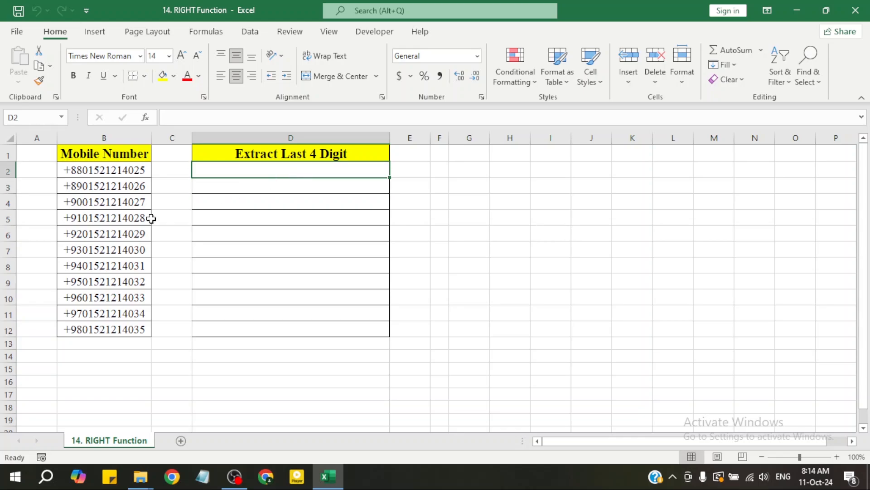
pyautogui.click(174, 240)
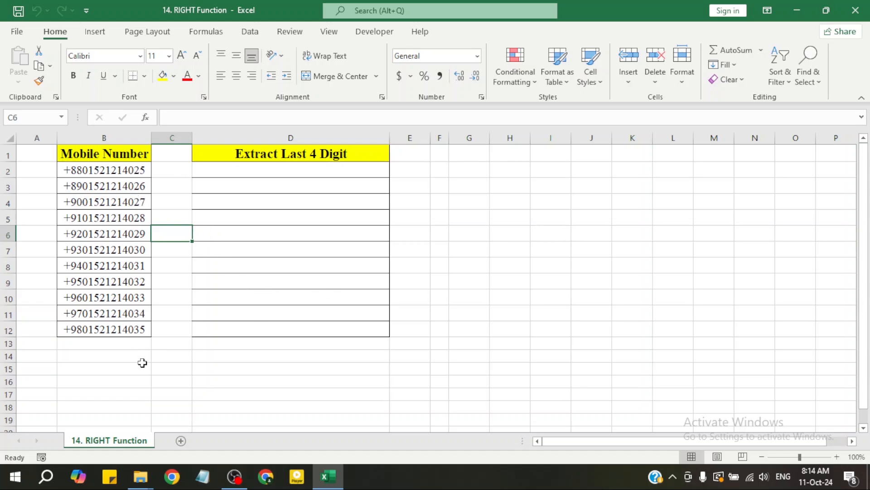
pyautogui.click(306, 213)
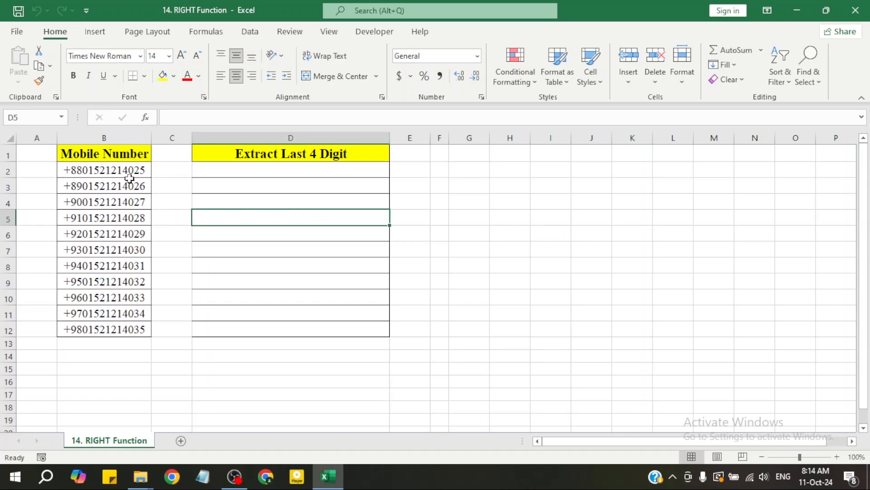
# Enter the formula =RIGHT(B2) in cell D2, leaving out the number-of-characters argument
pyautogui.click(300, 172)
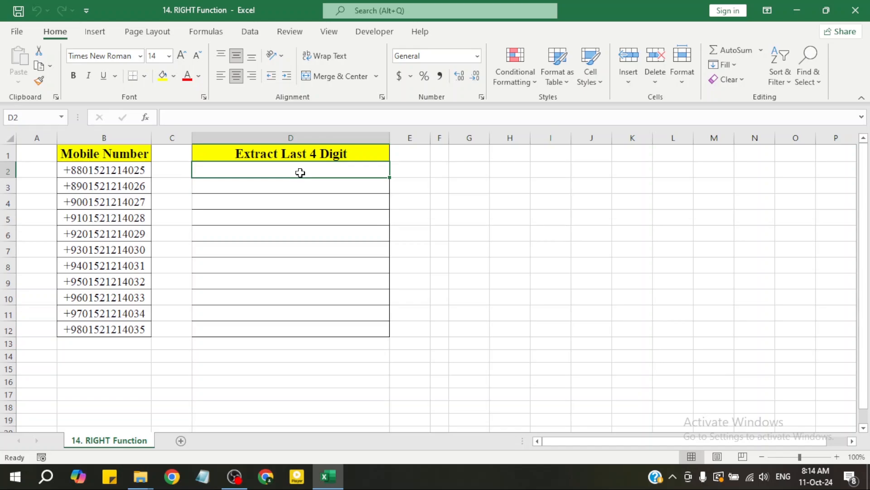
pyautogui.write('=R')
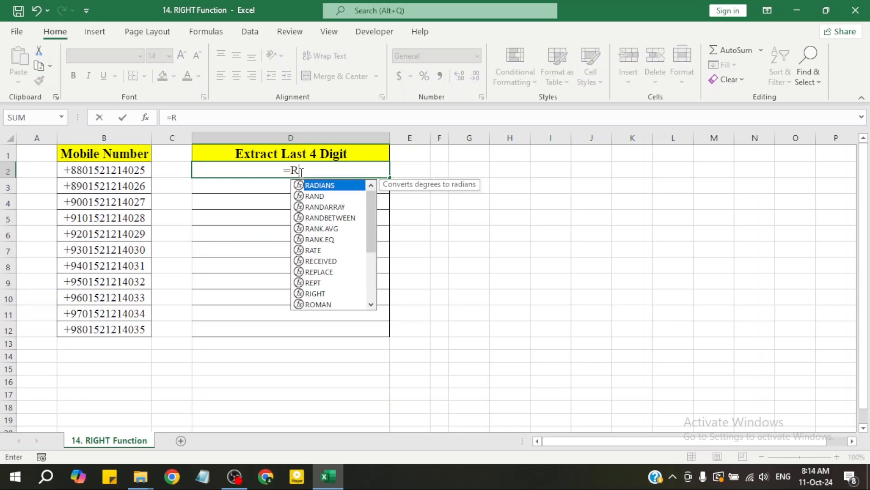
pyautogui.write('IGHT')
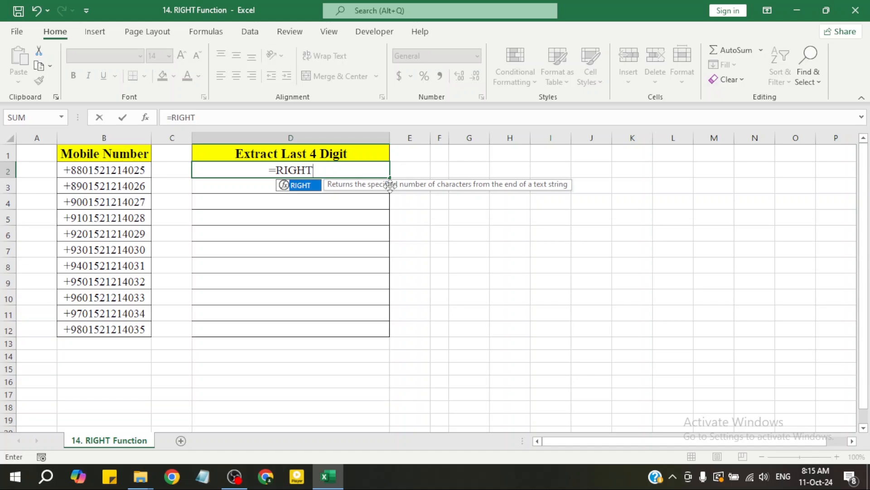
pyautogui.doubleClick(304, 186)
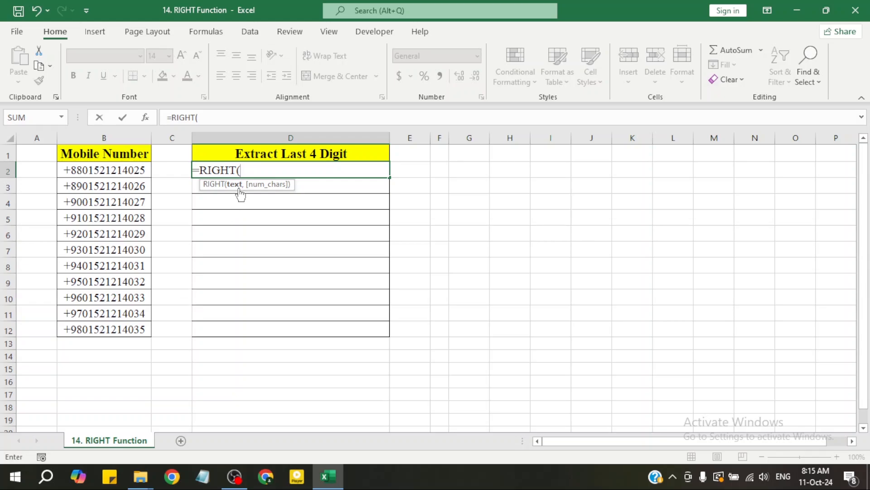
pyautogui.click(127, 173)
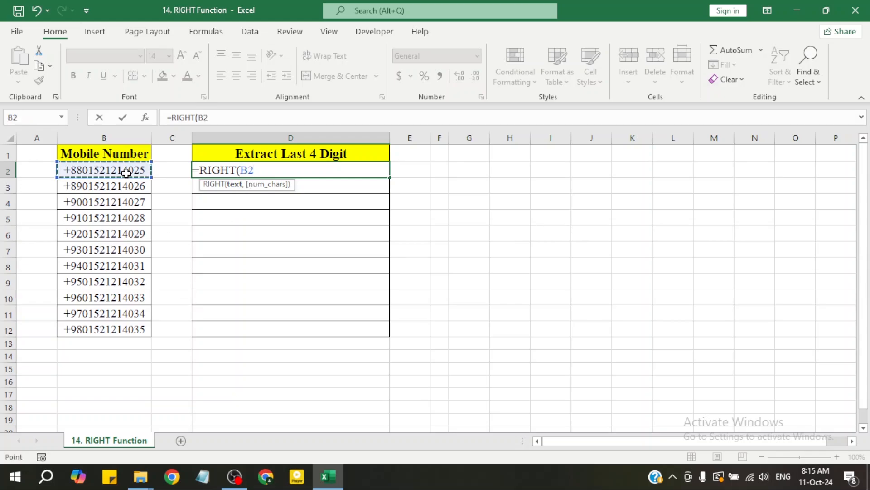
pyautogui.write(',')
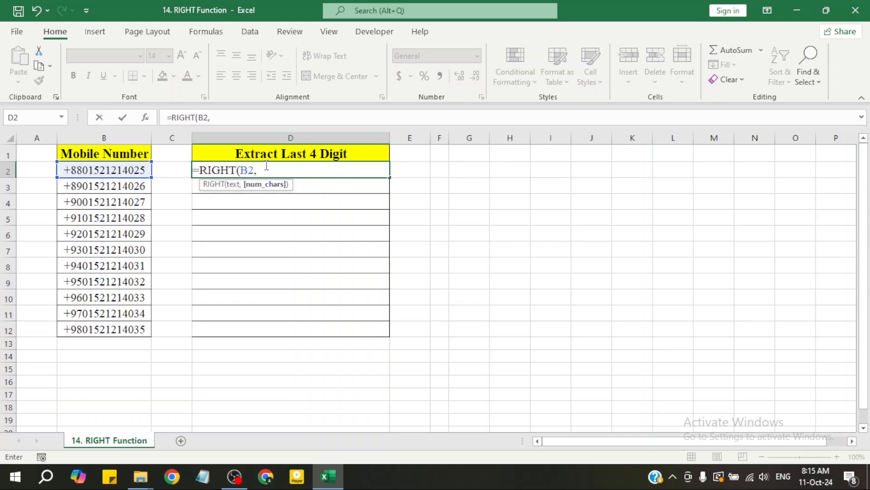
pyautogui.press('BackSpace')
pyautogui.press('Return')
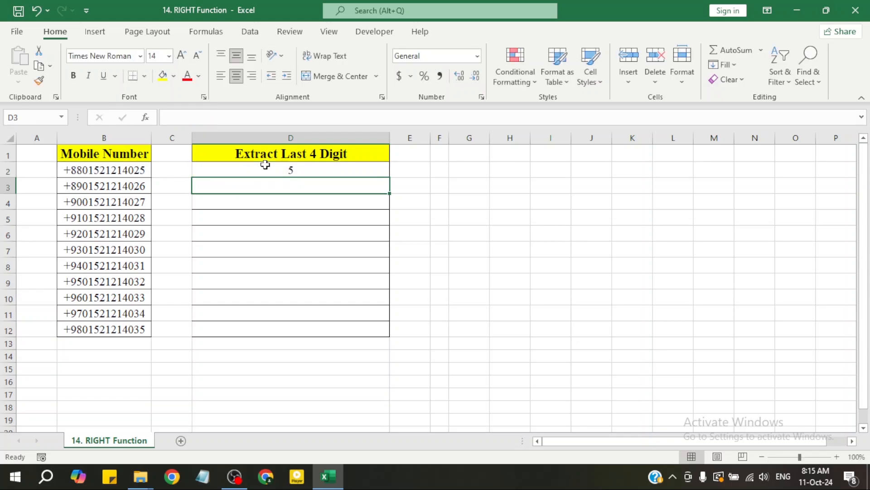
# Examine the RIGHT formula in cell D2 and compare its result with the mobile number in B2
pyautogui.press('Down')
pyautogui.press('Down')
pyautogui.press('Down')
pyautogui.press('Down')
pyautogui.press('Down')
pyautogui.press('Down')
pyautogui.press('Down')
pyautogui.press('Down')
pyautogui.press('Down')
pyautogui.press('Down')
pyautogui.press('Down')
pyautogui.press('Down')
pyautogui.press('Down')
pyautogui.press('Down')
pyautogui.press('Down')
pyautogui.press('Down')
pyautogui.press('Down')
pyautogui.press('Down')
pyautogui.press('Down')
pyautogui.press('Down')
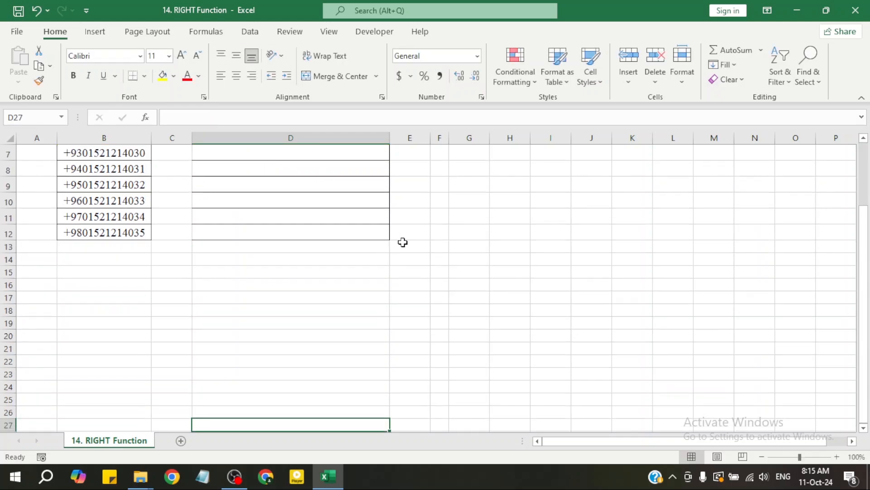
pyautogui.scroll(2, 390, 231)
pyautogui.doubleClick(343, 171)
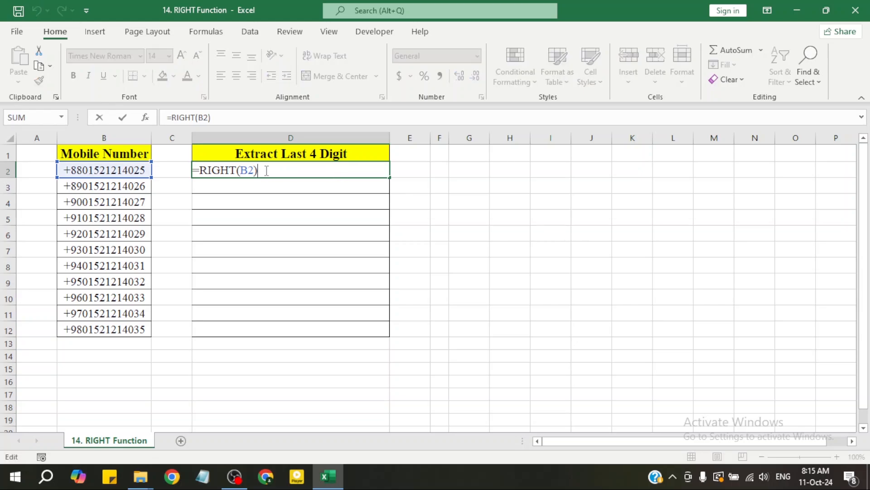
pyautogui.press('Return')
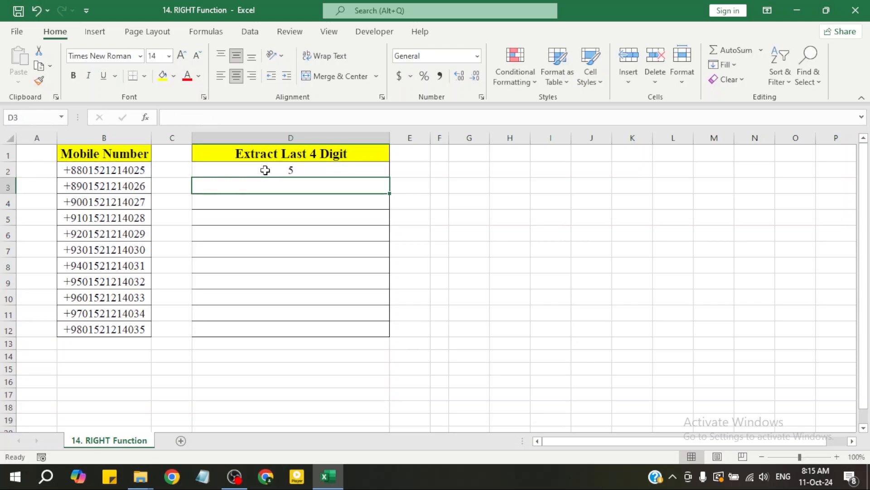
pyautogui.click(297, 220)
pyautogui.doubleClick(306, 168)
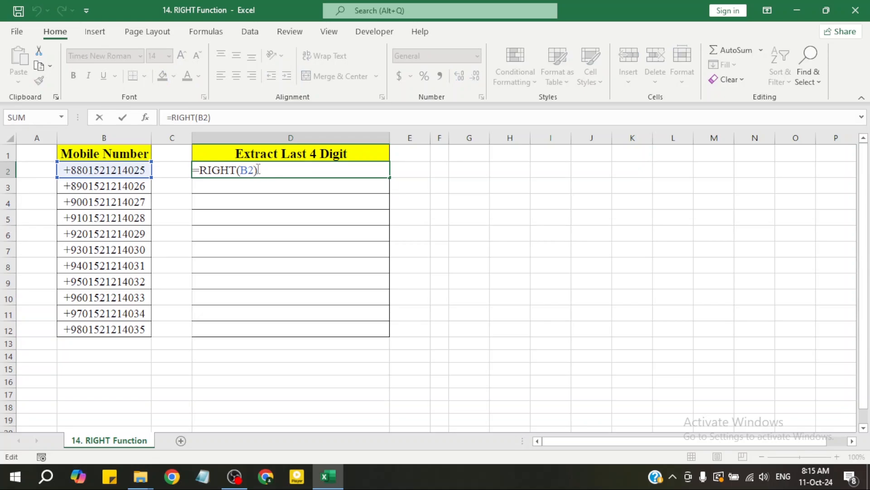
pyautogui.press('Return')
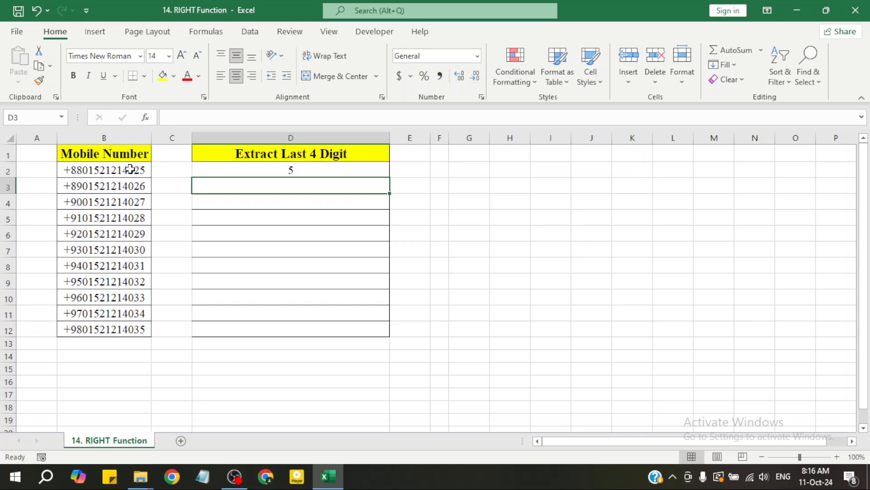
# Add 4 as the number of characters in D2's formula, making it =RIGHT(B2,4)
pyautogui.click(321, 167)
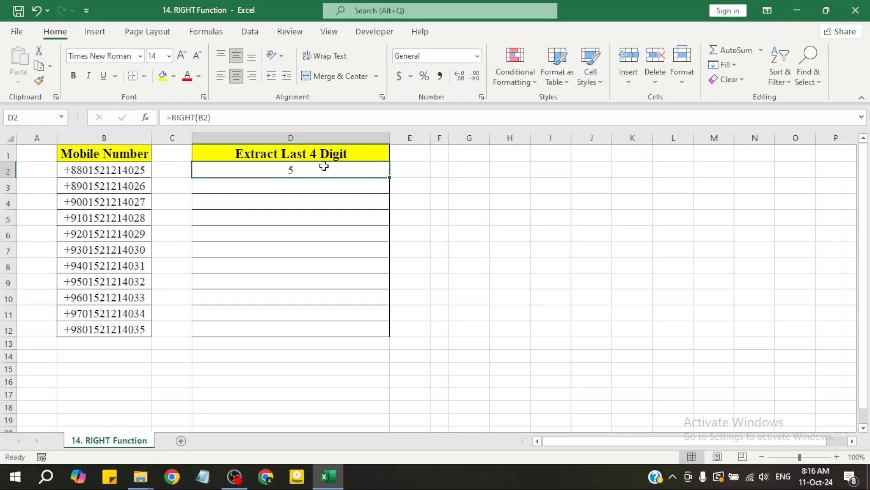
pyautogui.doubleClick(317, 172)
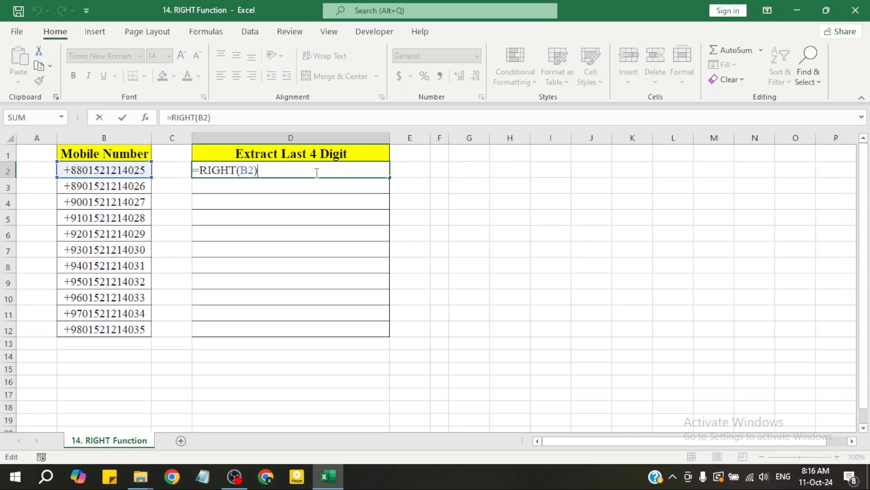
pyautogui.click(255, 175)
pyautogui.click(255, 174)
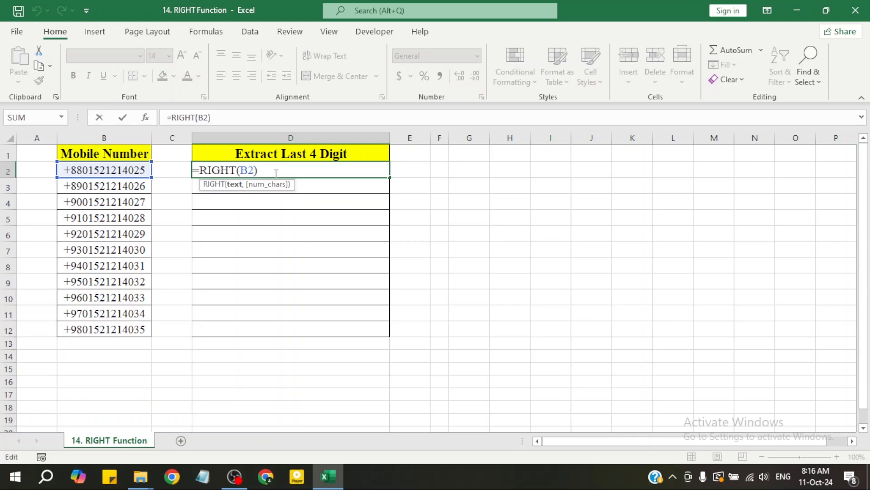
pyautogui.write(',4')
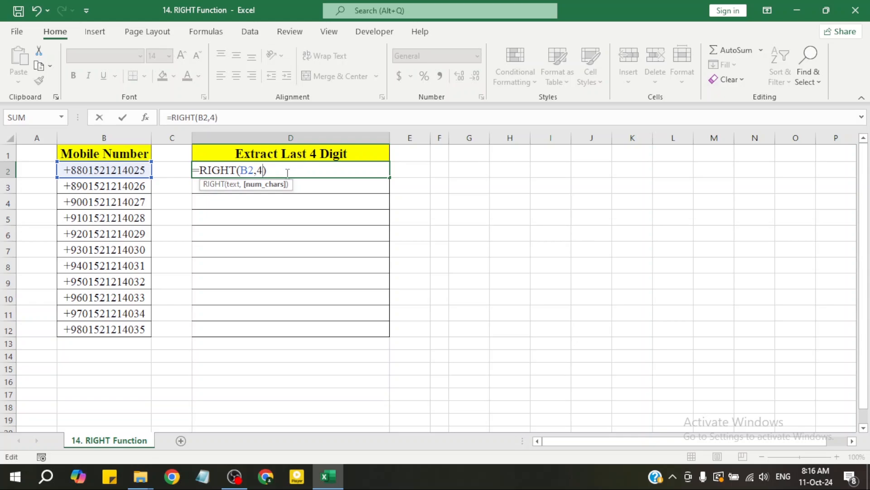
pyautogui.press('Return')
pyautogui.click(286, 173)
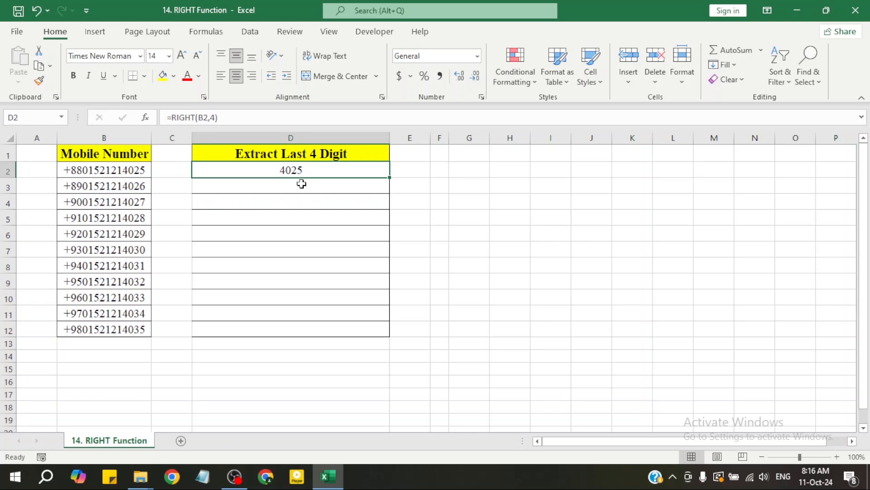
pyautogui.moveTo(302, 184); pyautogui.dragTo(317, 328)
pyautogui.click(317, 298)
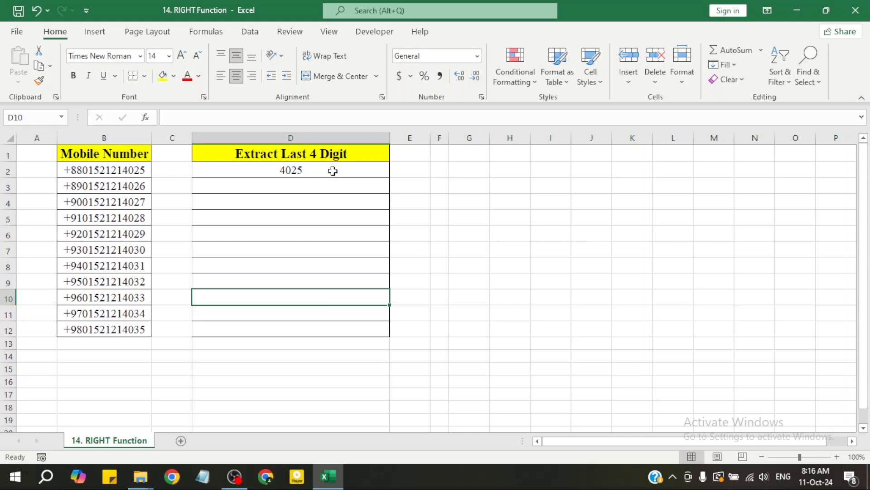
pyautogui.click(335, 196)
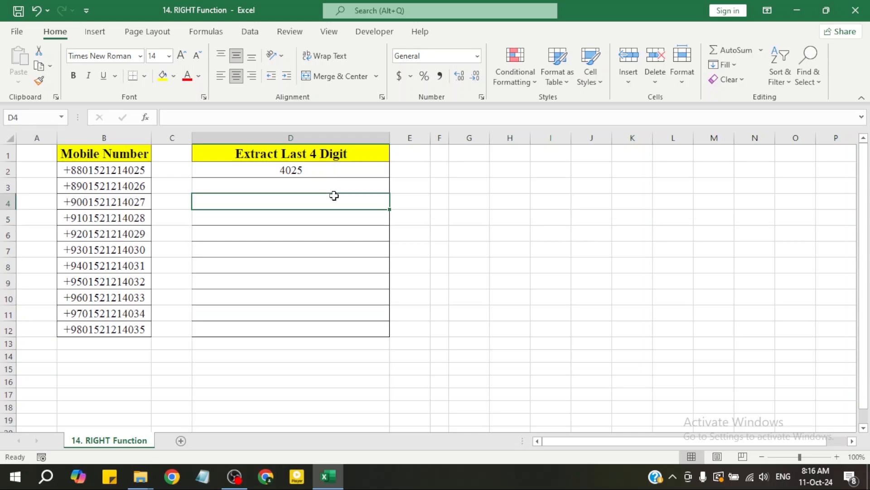
pyautogui.click(317, 172)
pyautogui.click(302, 236)
# Copy cell D2 and paste only its formula into D3:D12
pyautogui.click(315, 169)
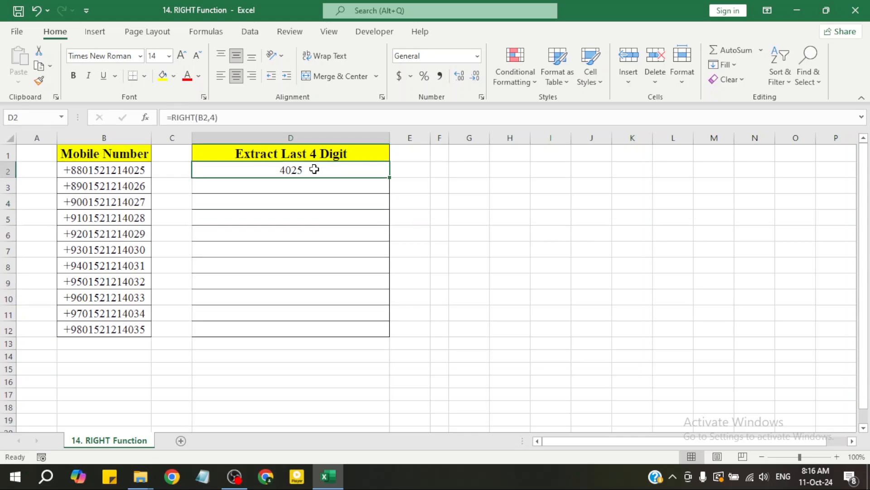
pyautogui.rightClick(315, 169)
pyautogui.click(350, 147)
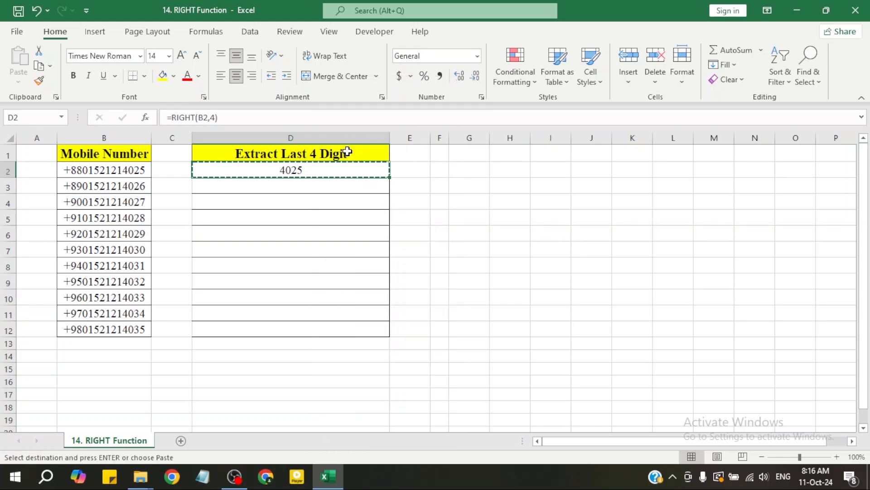
pyautogui.moveTo(317, 187); pyautogui.dragTo(314, 327)
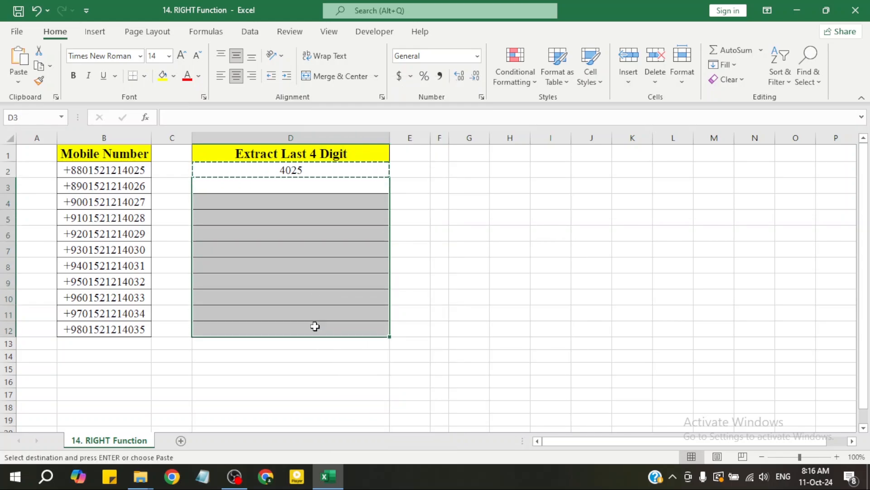
pyautogui.rightClick(311, 274)
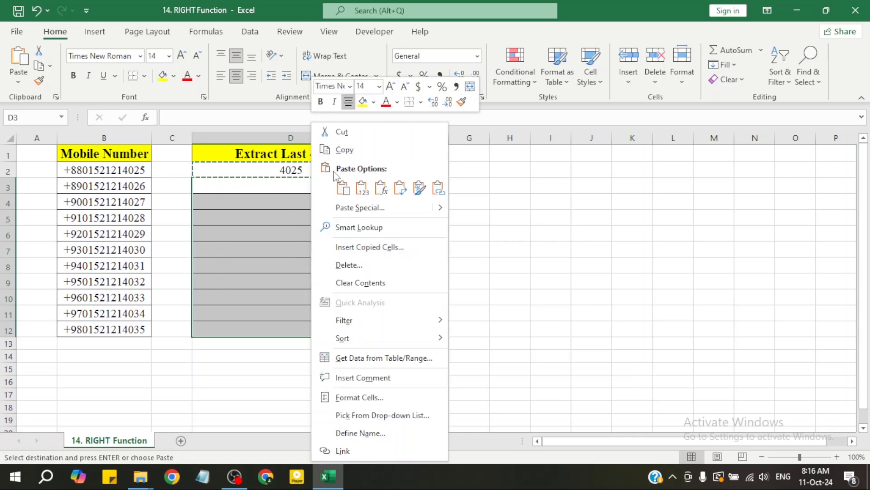
pyautogui.click(382, 188)
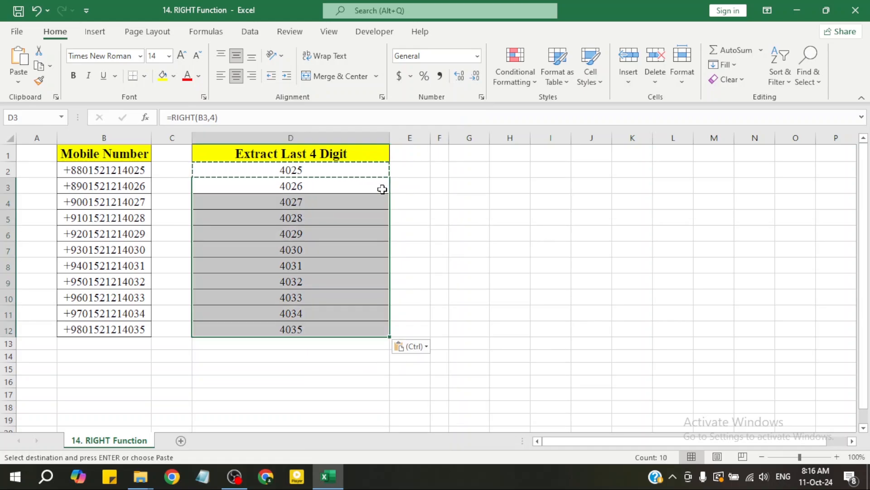
# Undo the formula paste in D3:D12 and cancel the copy selection
pyautogui.hotkey('ctrl', 'z')
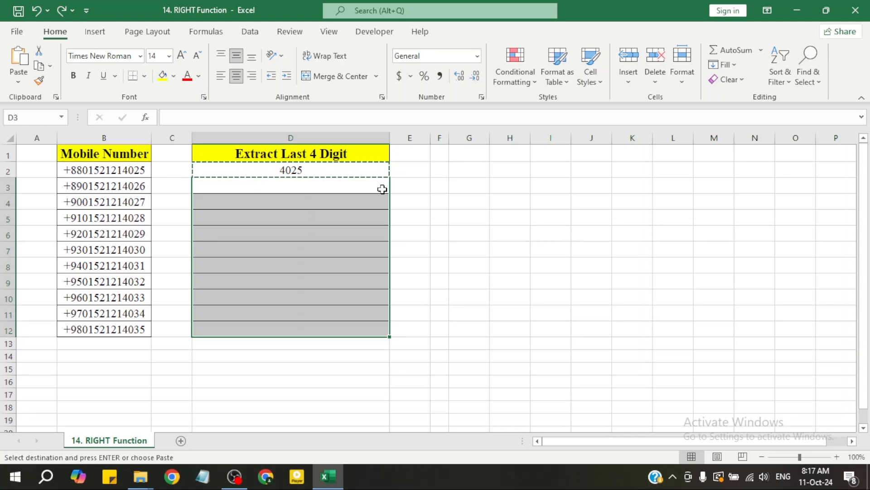
pyautogui.press('Escape')
pyautogui.click(402, 196)
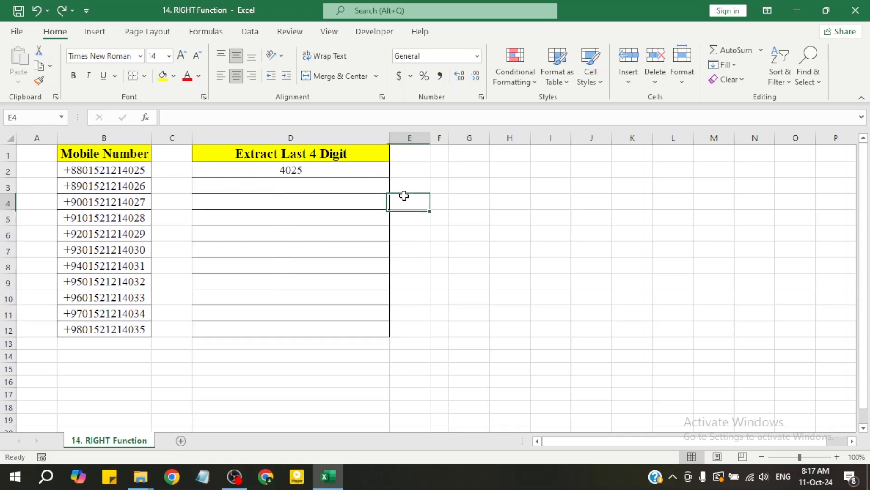
# Fill the formula from D2 down through D12 and check several of the filled cells
pyautogui.click(303, 169)
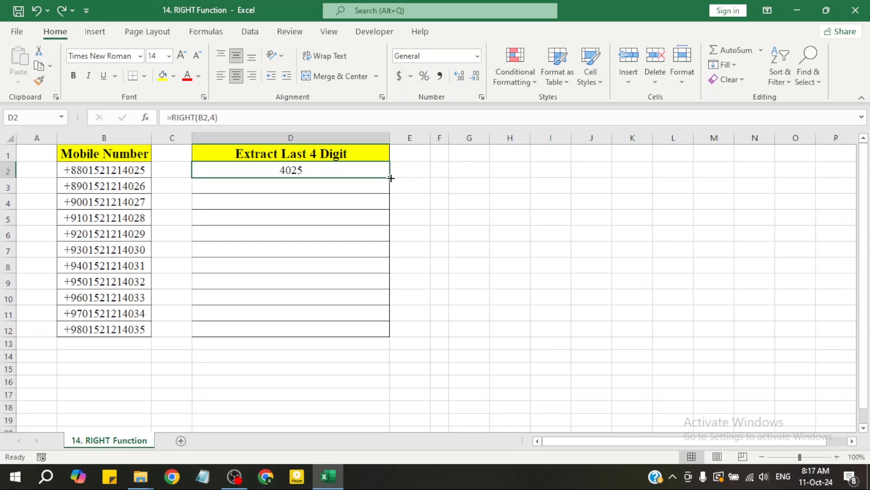
pyautogui.moveTo(390, 178); pyautogui.dragTo(395, 332)
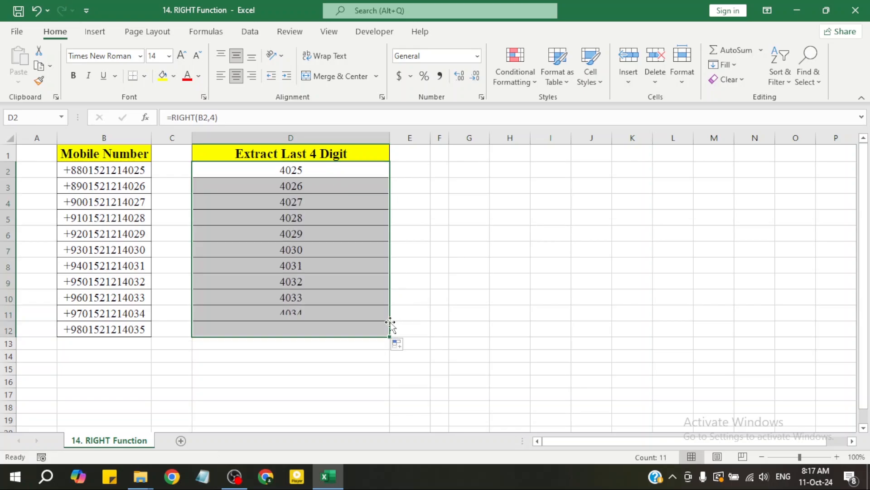
pyautogui.click(358, 276)
pyautogui.click(338, 191)
pyautogui.click(329, 266)
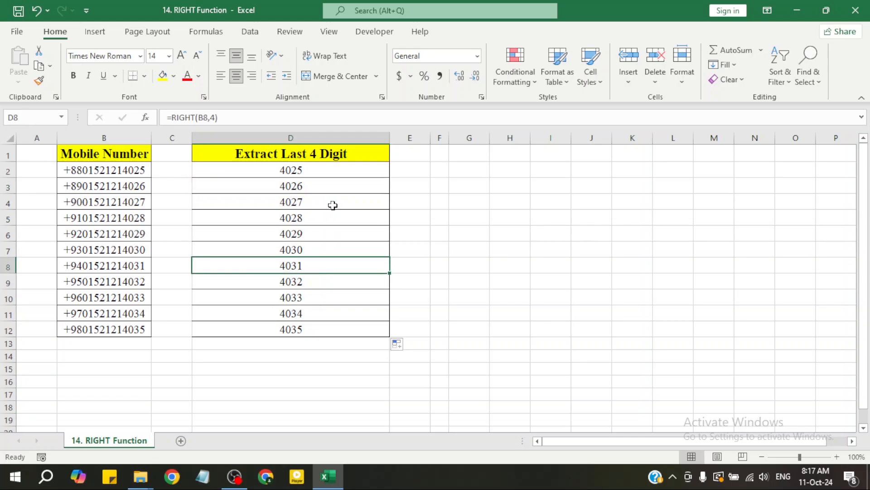